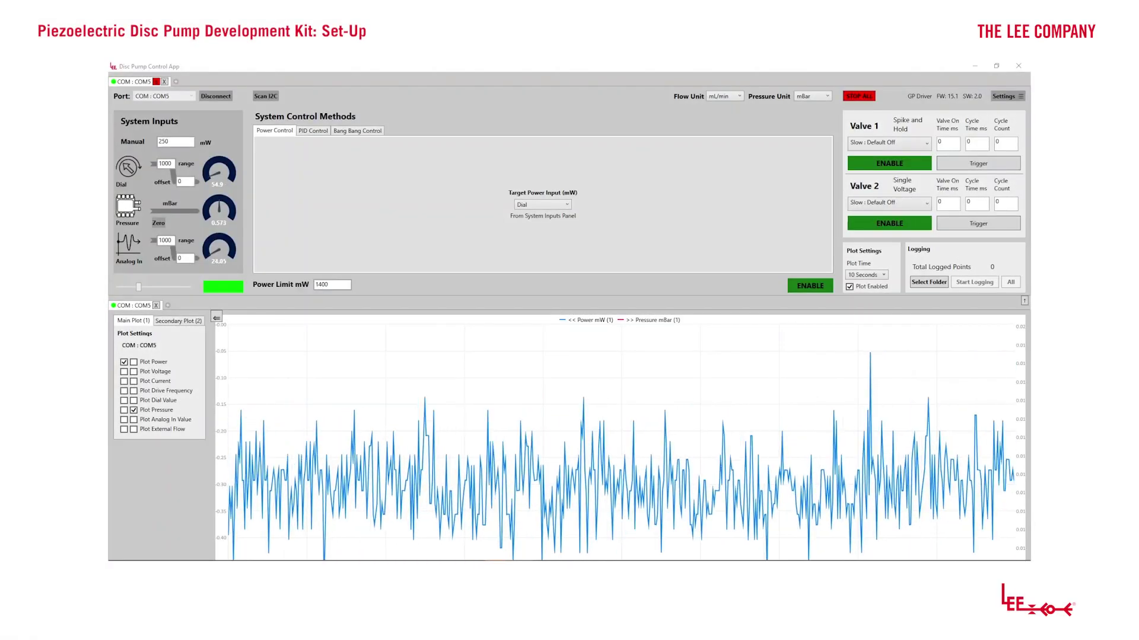
Add a new pump tab and connect it to the I2C : 0 - 37 port
click(176, 82)
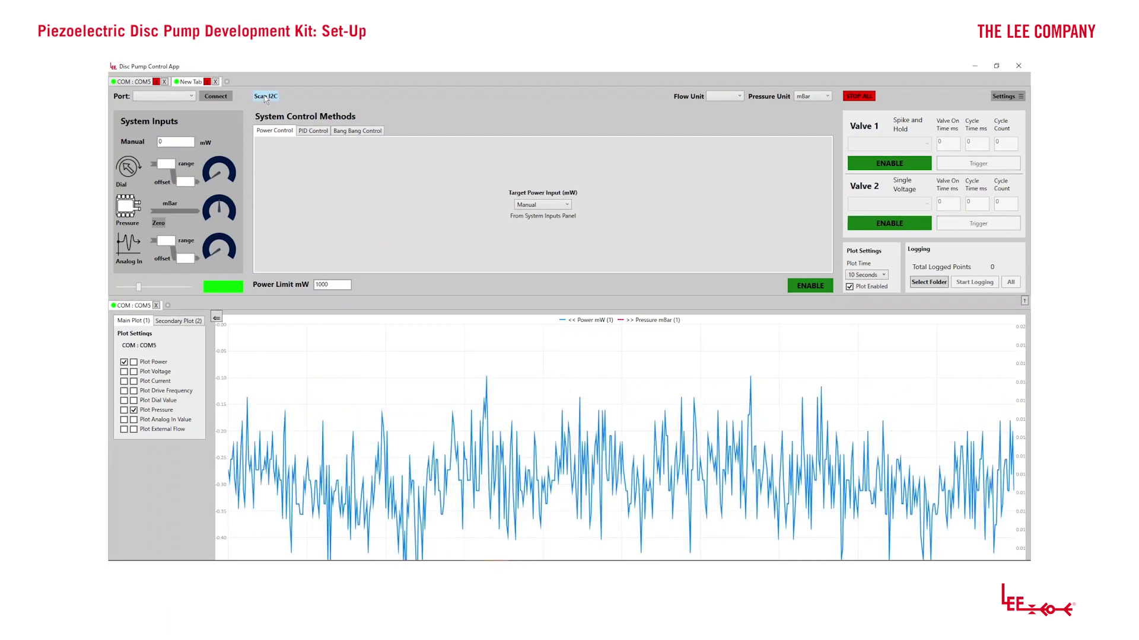
click(193, 99)
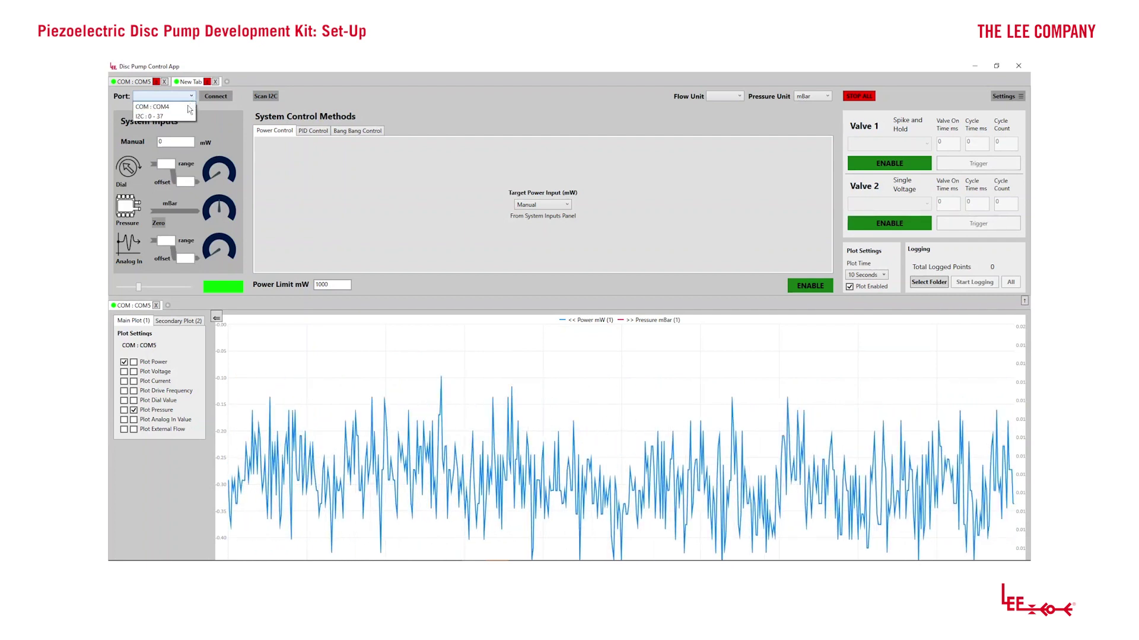
click(162, 117)
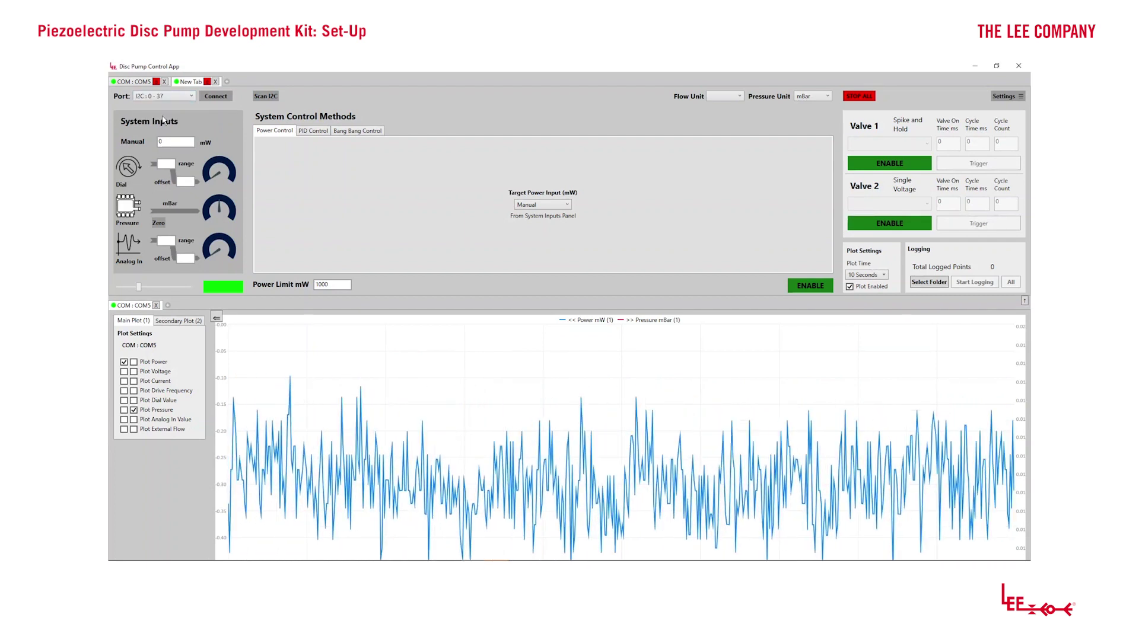
click(215, 97)
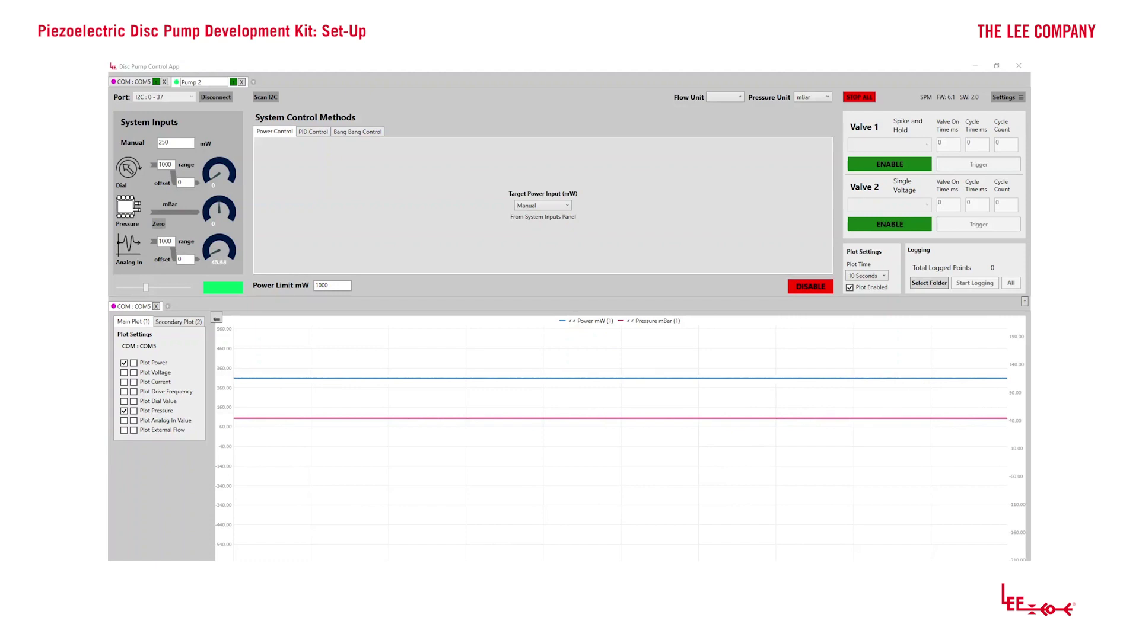
Add Secondary Plot (2) with COM : COM5 as its source and Plot Power enabled
click(168, 307)
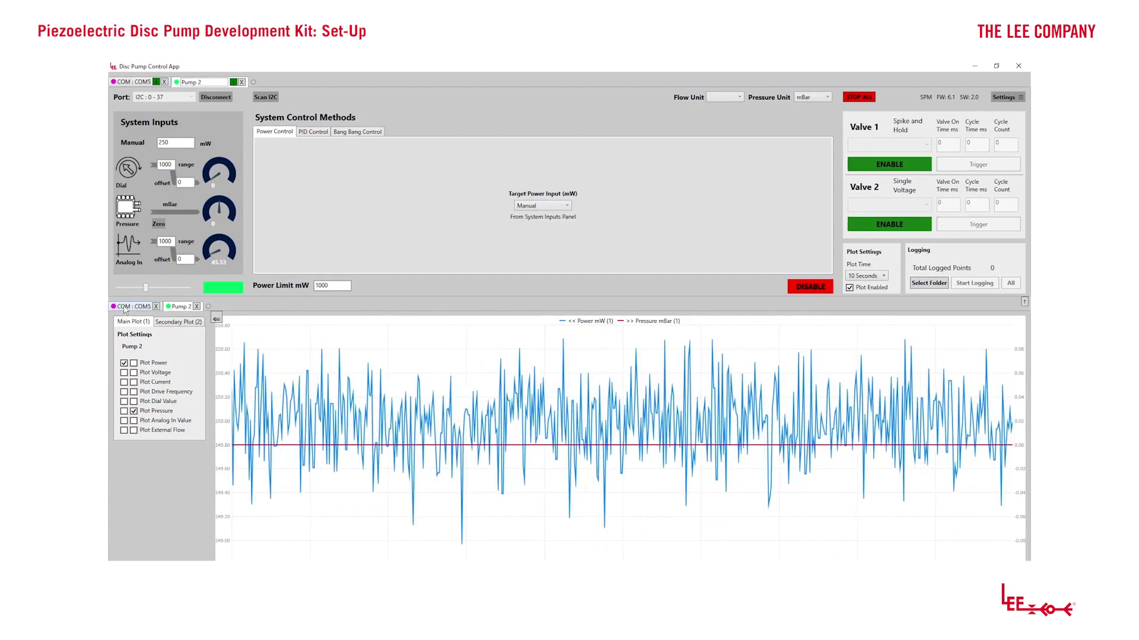
click(175, 324)
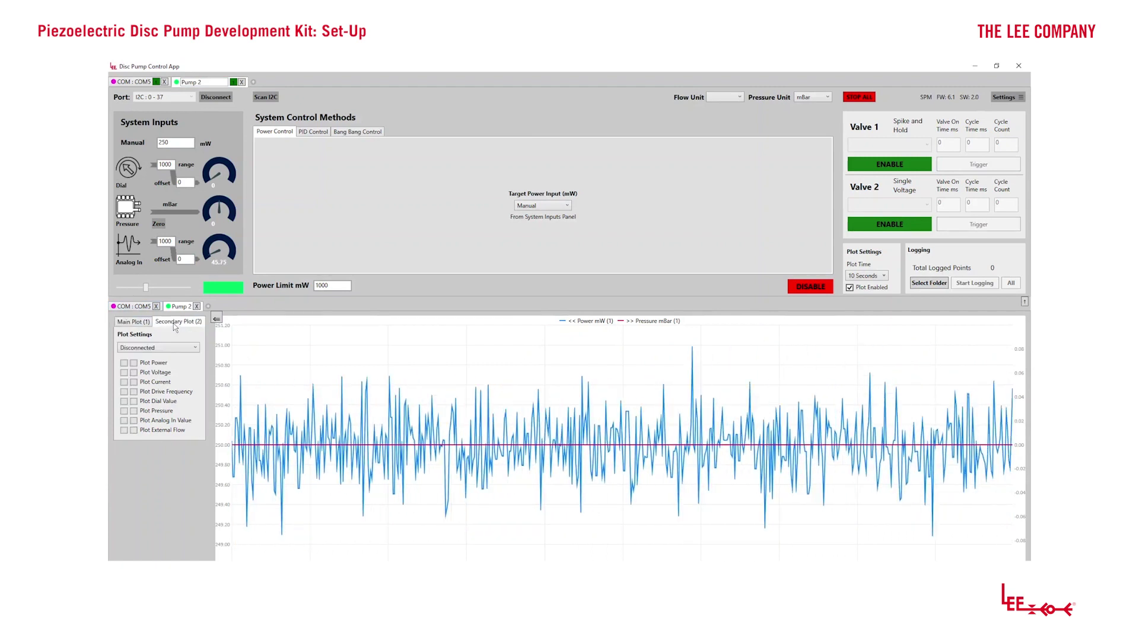
click(197, 350)
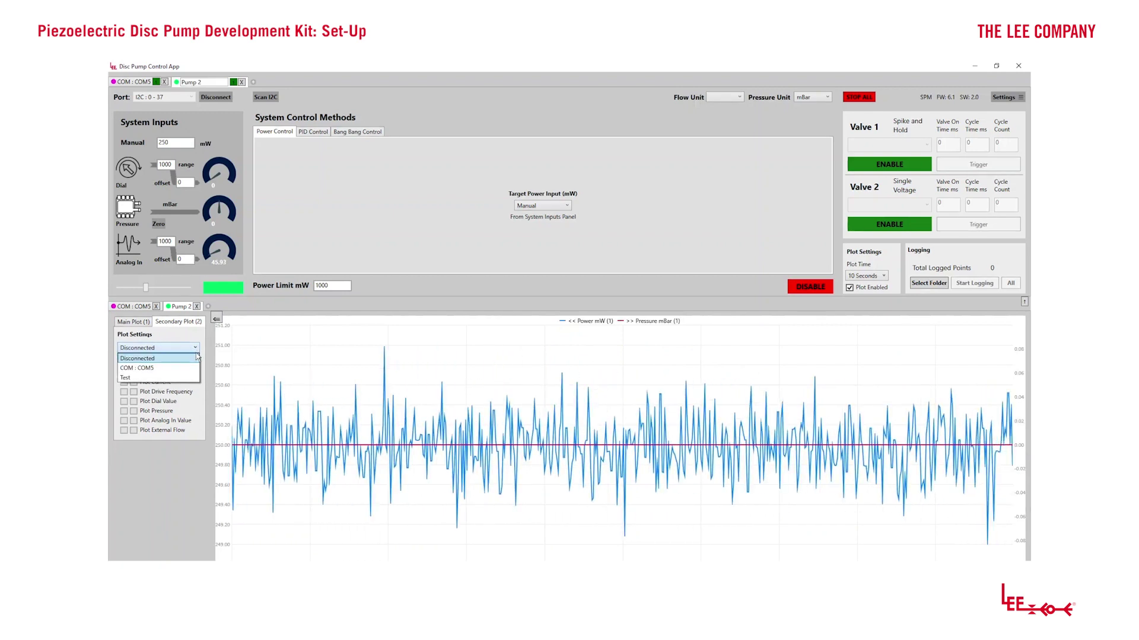
click(174, 369)
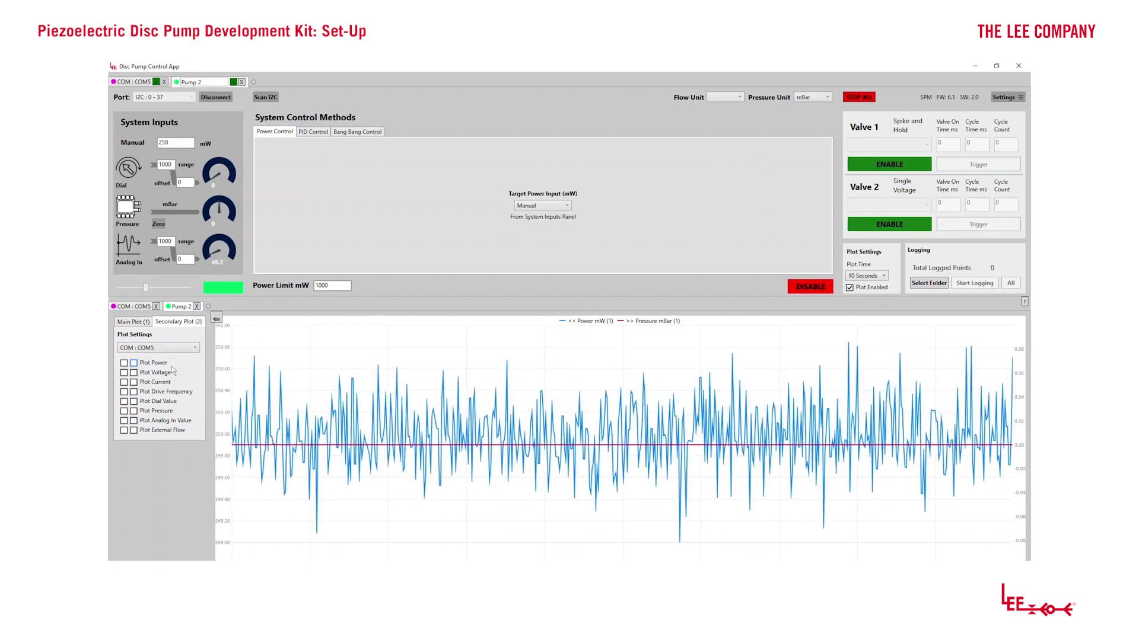
click(125, 364)
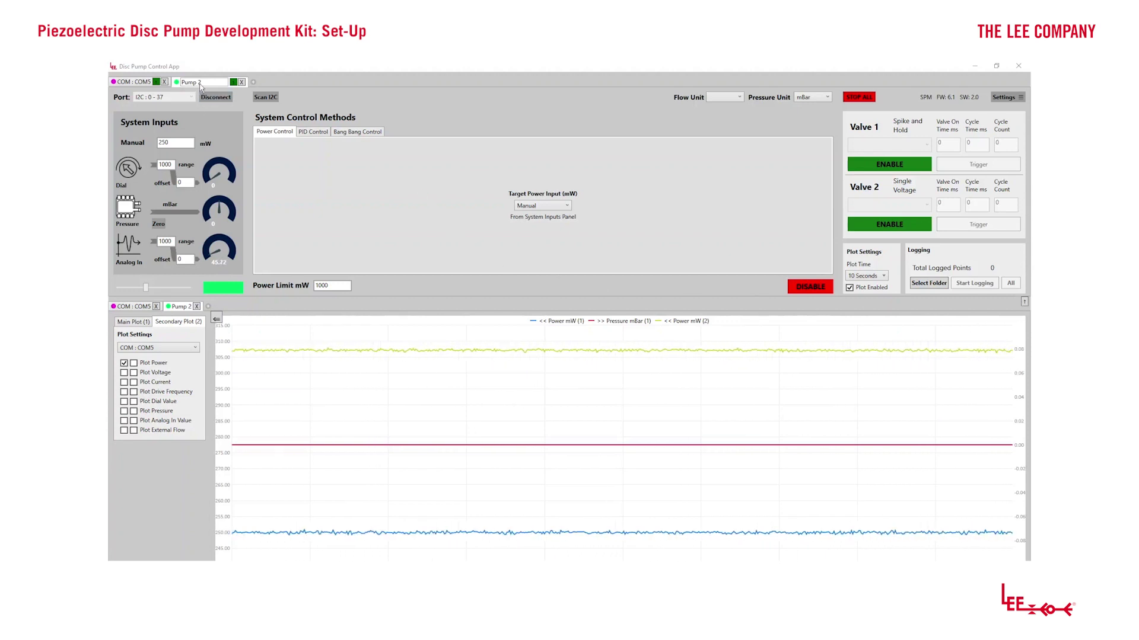
Float the Pump 2 connection tab and the Pump 2 plot tab as separate windows
drag(185, 82, 464, 177)
drag(173, 310, 471, 163)
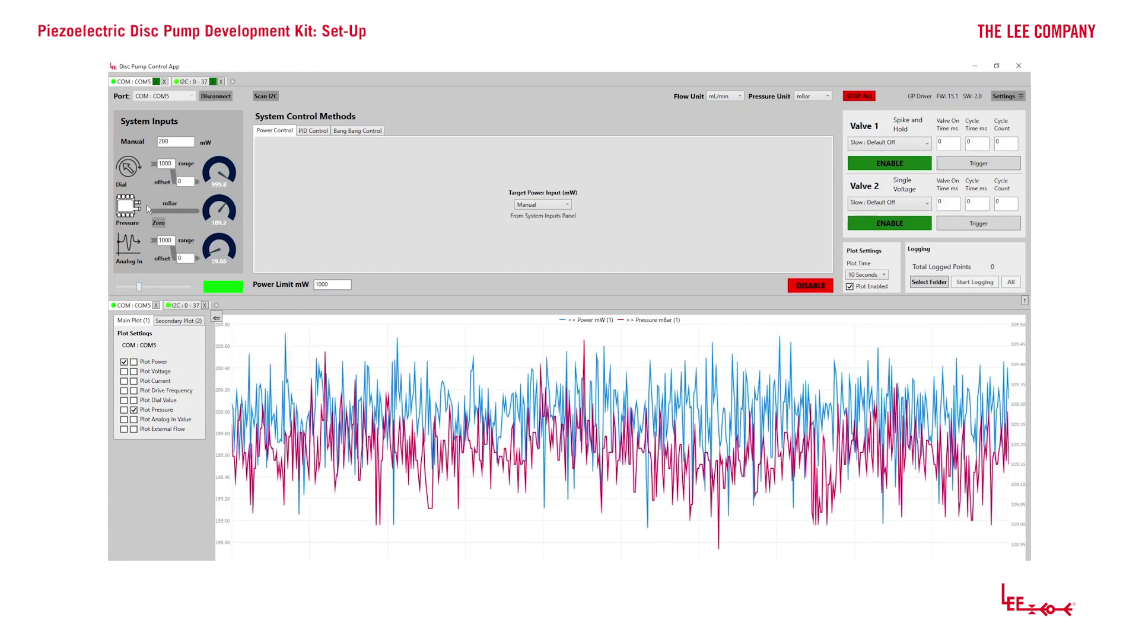
Set the COM5 pump's colour slider to magenta and the I2C pump's to blue
drag(158, 291, 185, 291)
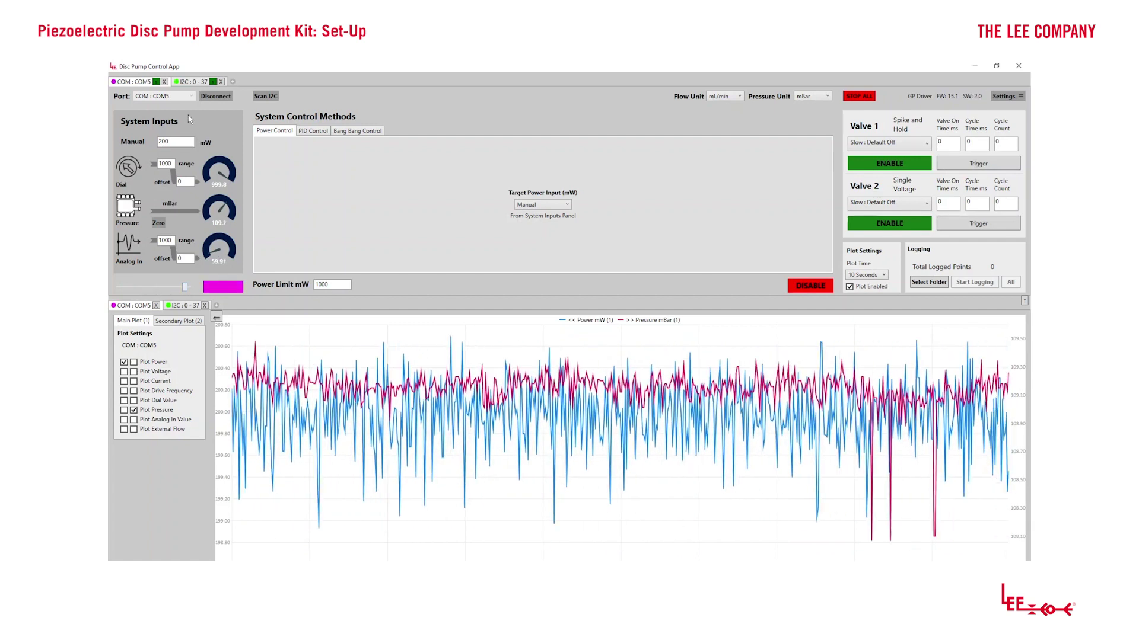
click(191, 84)
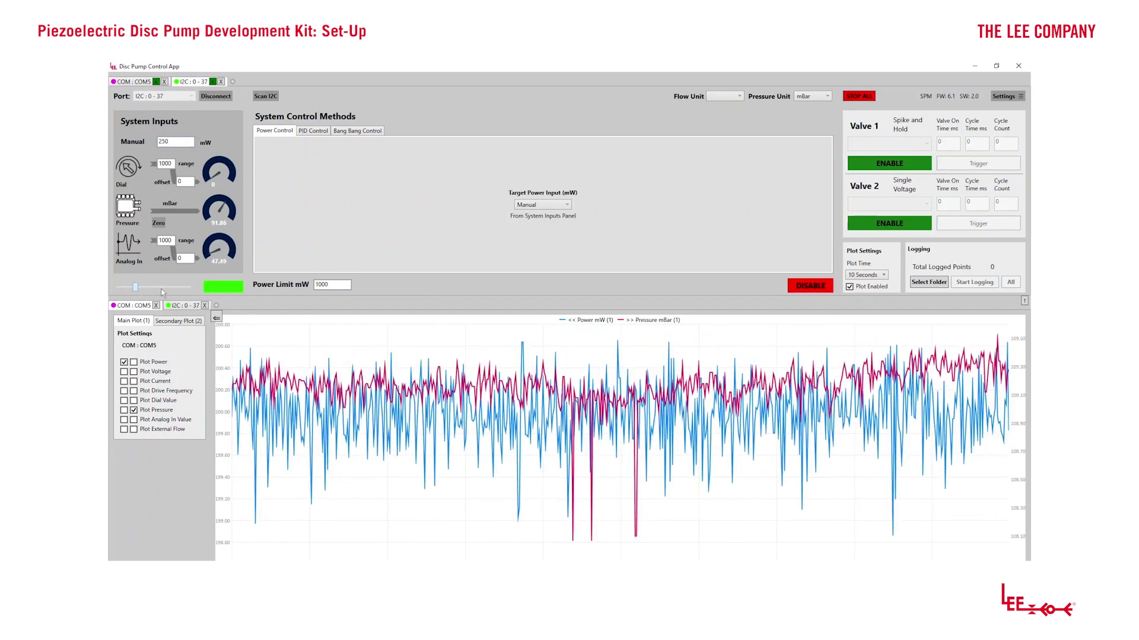
drag(165, 292, 170, 291)
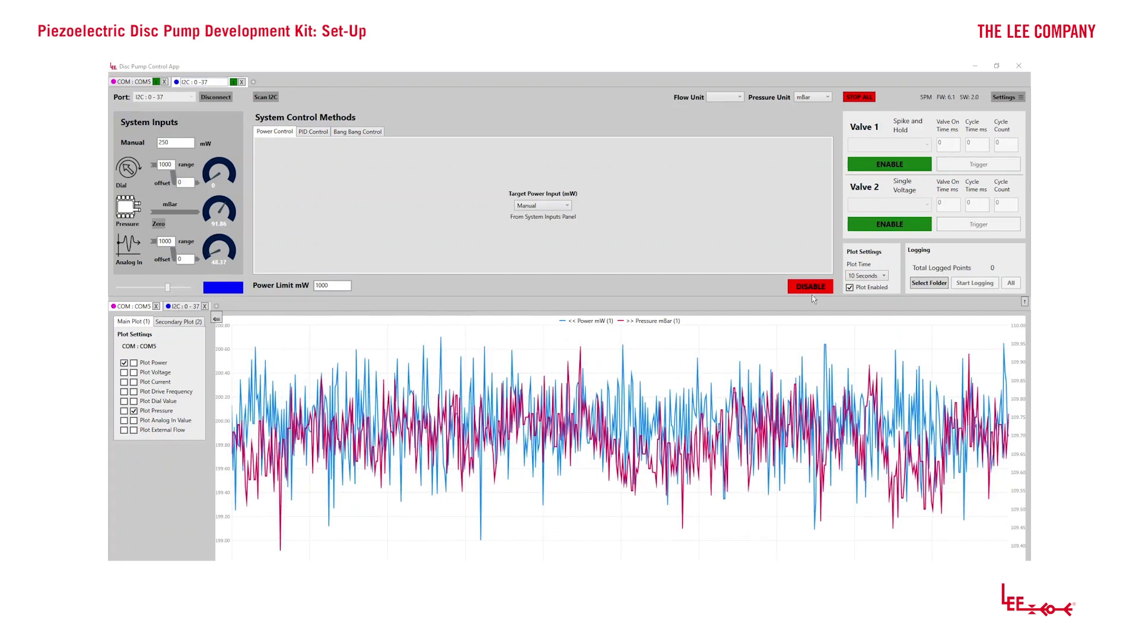
Replace the I2C tab's connection name with 'Pump 2'
click(215, 81)
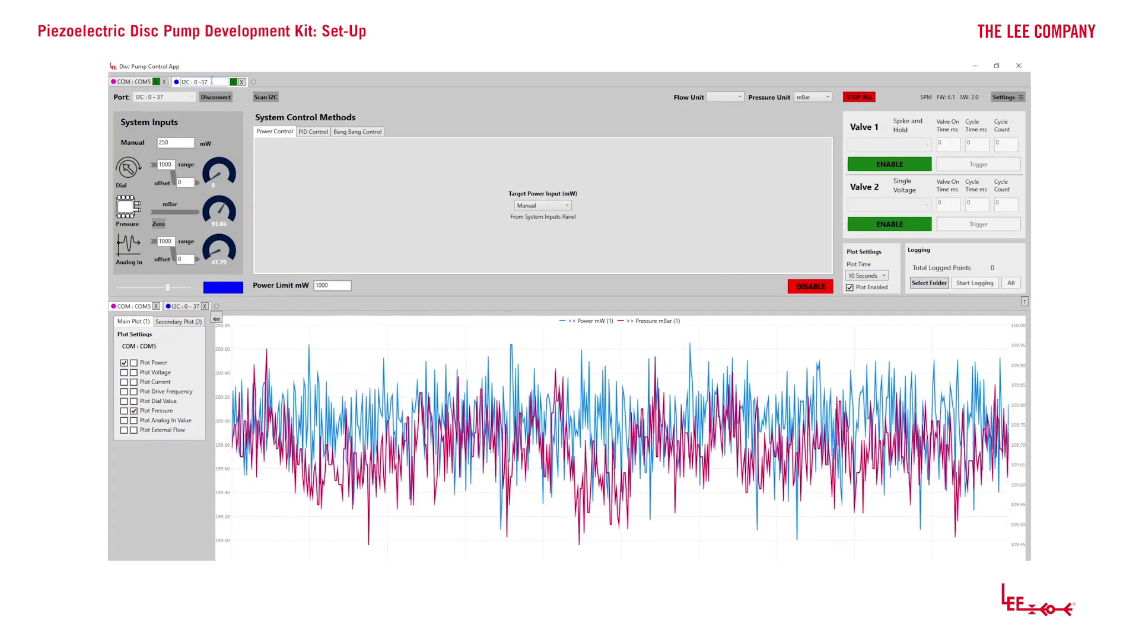
key(BackSpace)
key(BackSpace)
key(BackSpace)
key(BackSpace)
key(BackSpace)
key(BackSpace)
key(BackSpace)
key(BackSpace)
key(BackSpace)
key(BackSpace)
key(BackSpace)
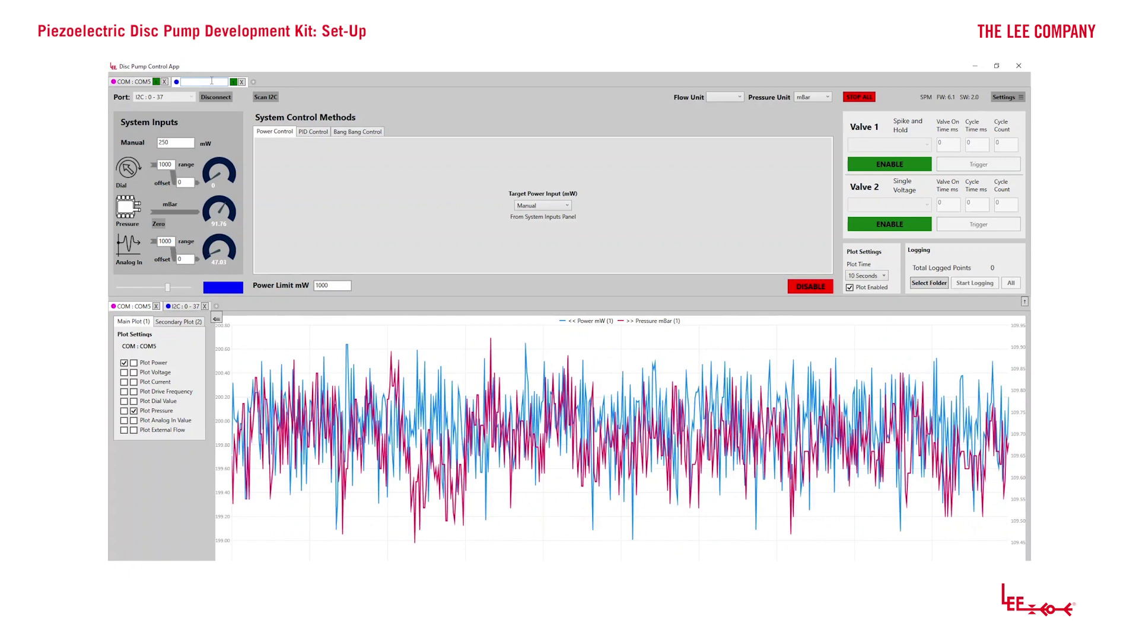
text(Pump 2)
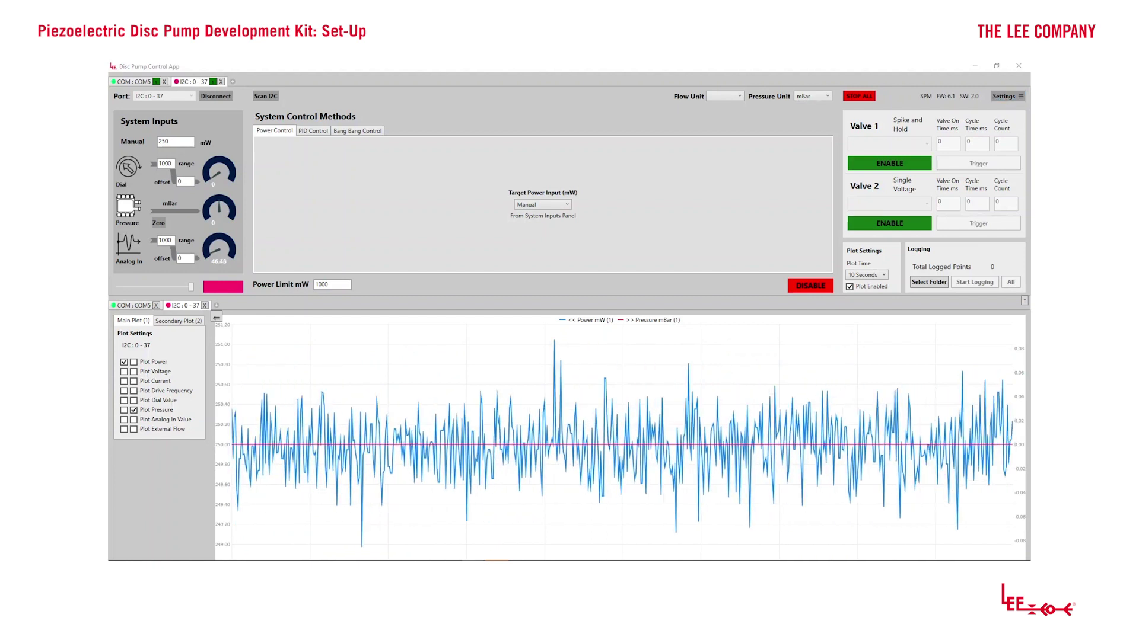
Open the I2C pump's Settings window showing Power Limit 1000 and Set Value 250
click(1006, 96)
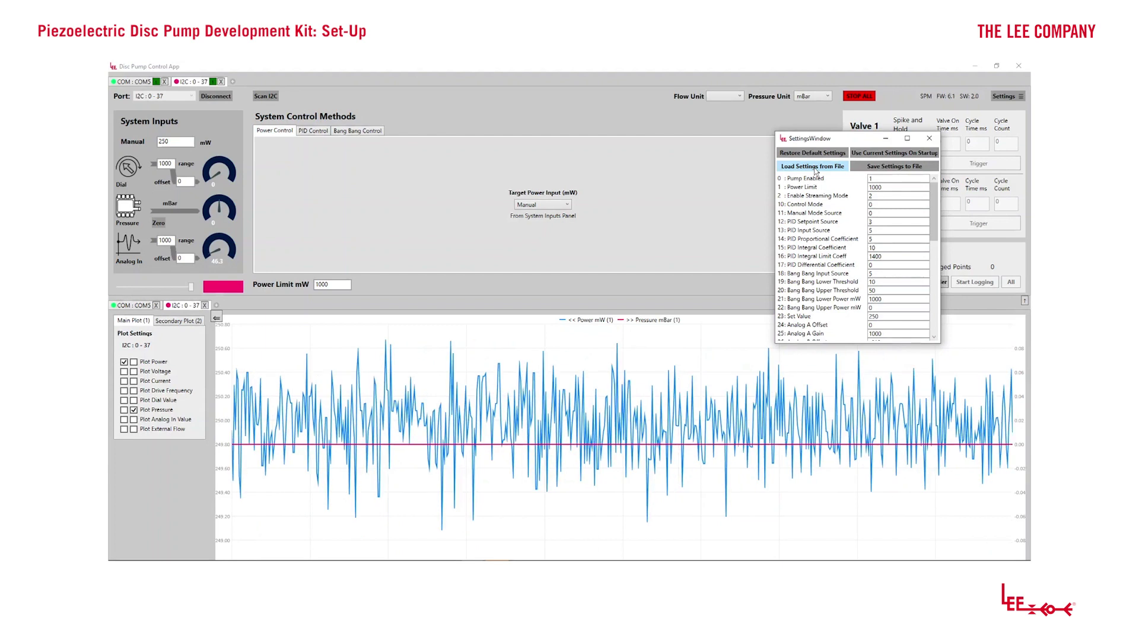
Toggle the I2C pump's enable button several times, leaving it disabled at 0 mW
click(860, 97)
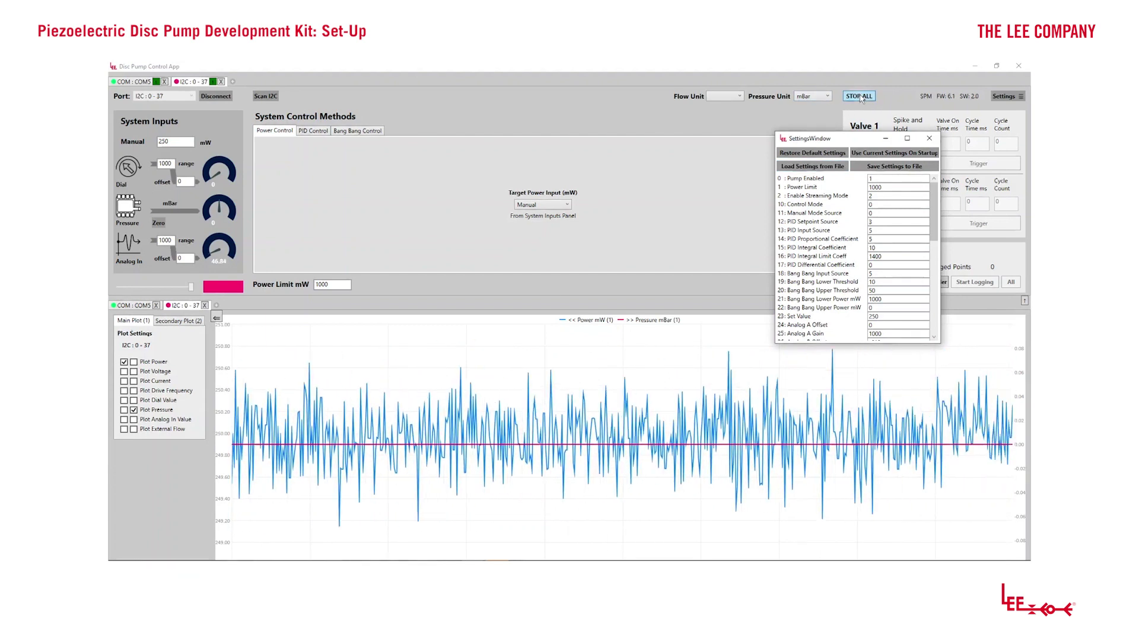
click(213, 83)
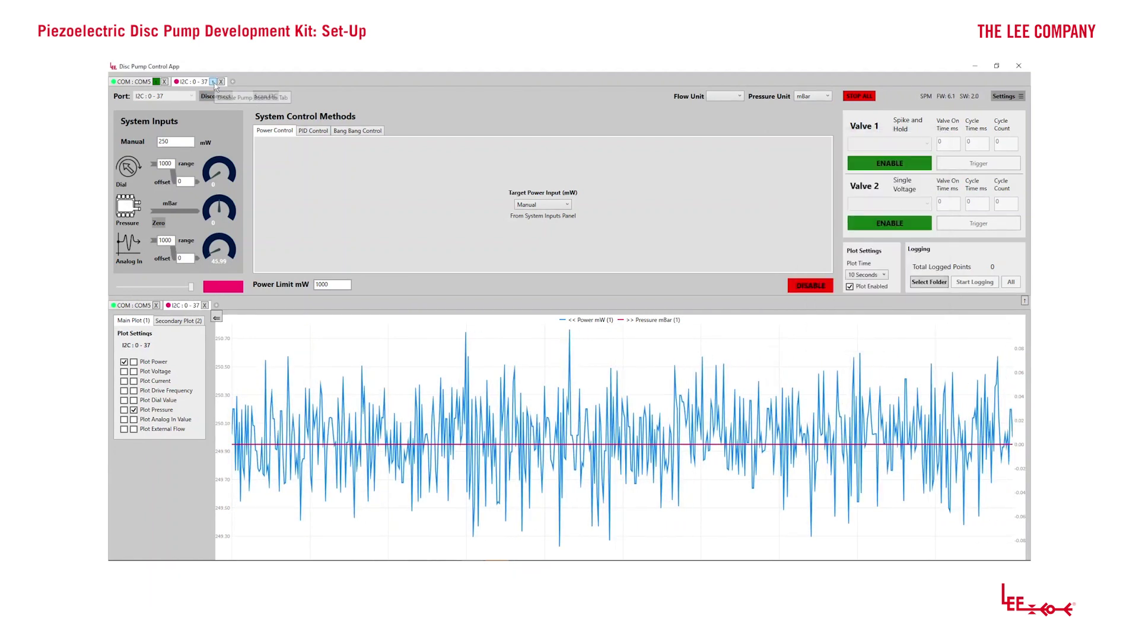
click(213, 83)
click(213, 84)
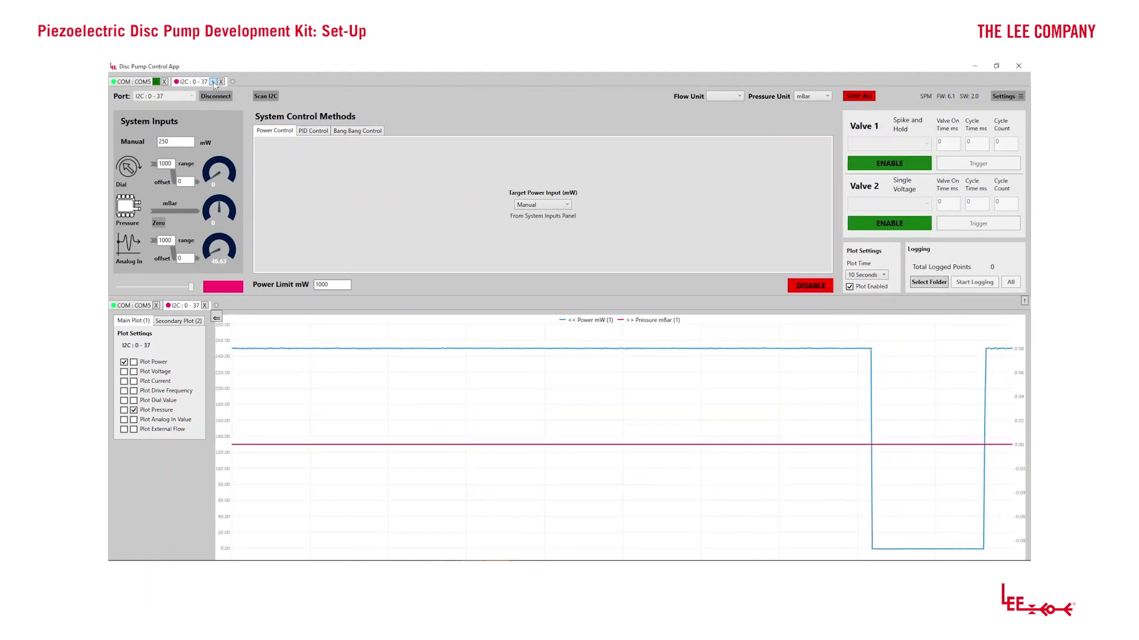
click(214, 84)
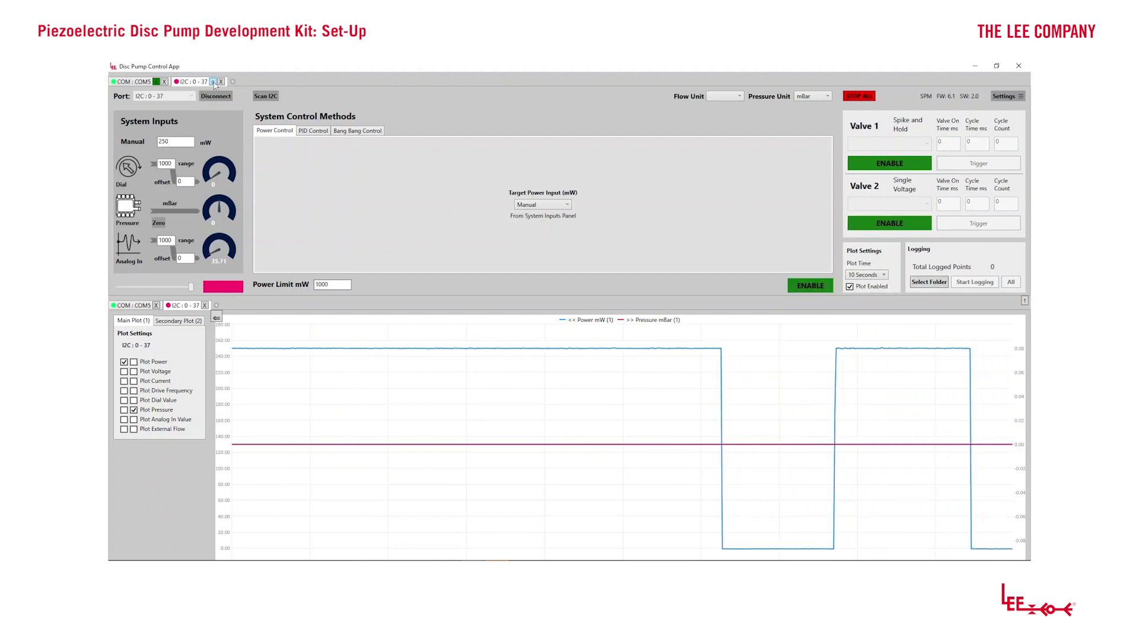